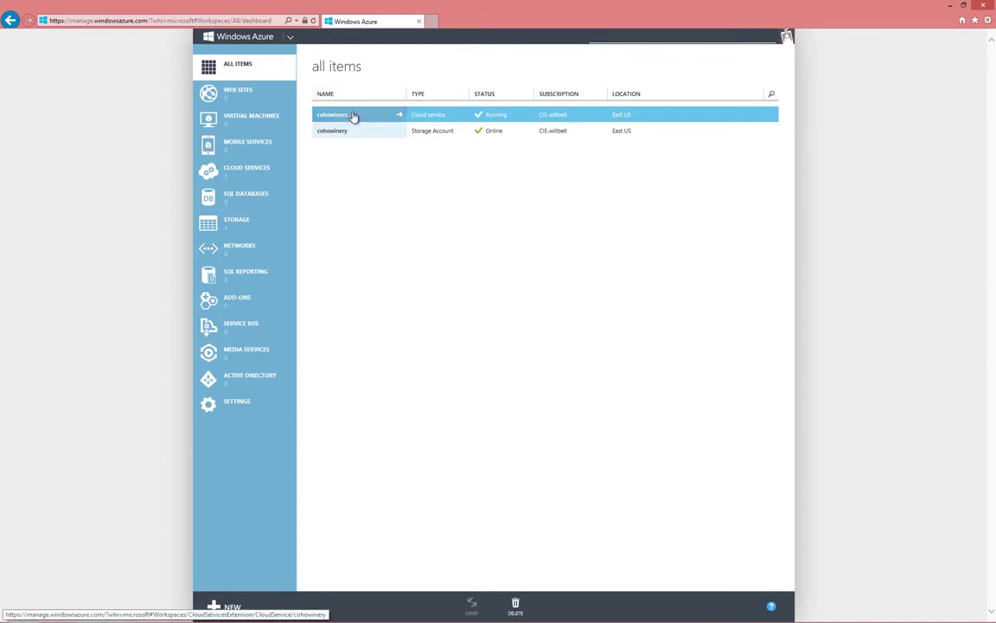
# Step: Open the cohowinery cloud service and view its certificates
pyautogui.click(353, 116)
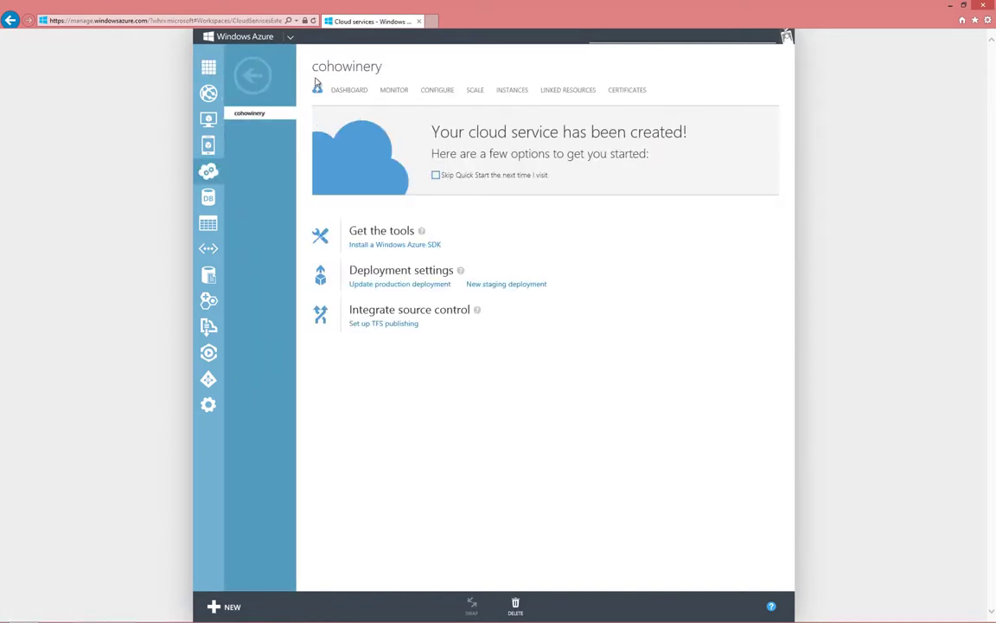
pyautogui.click(627, 90)
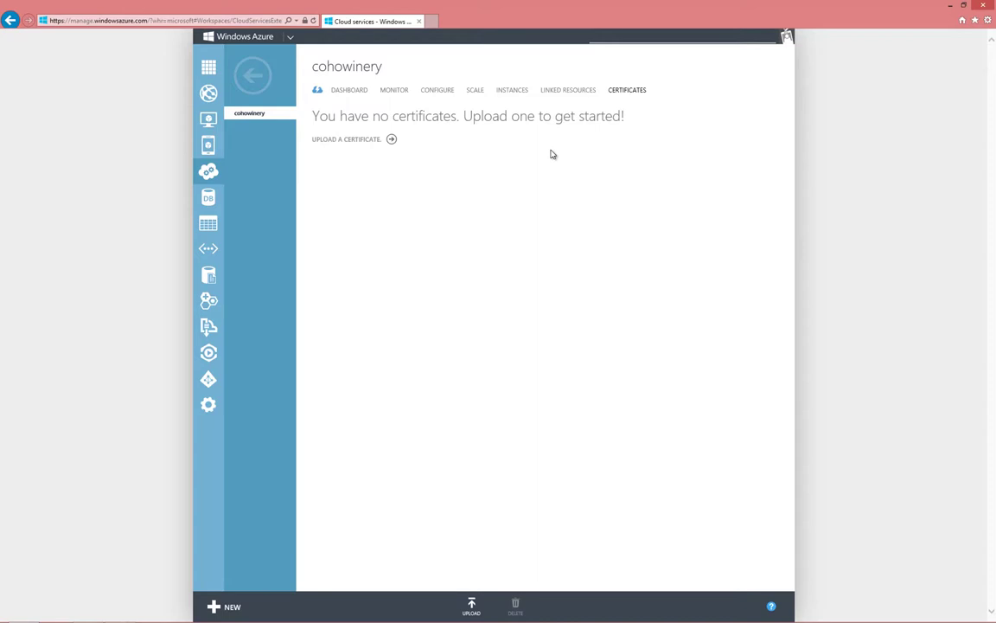
# Step: In the production Remote Desktop configuration, enable Remote Desktop for all roles and enter the user name, new password and password confirmation
pyautogui.click(449, 93)
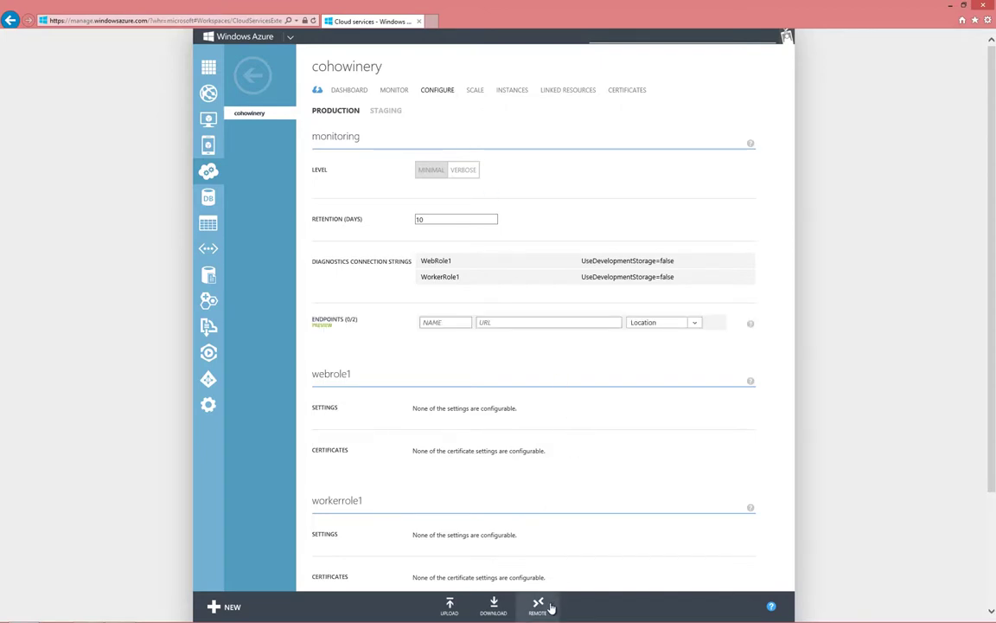
pyautogui.click(538, 606)
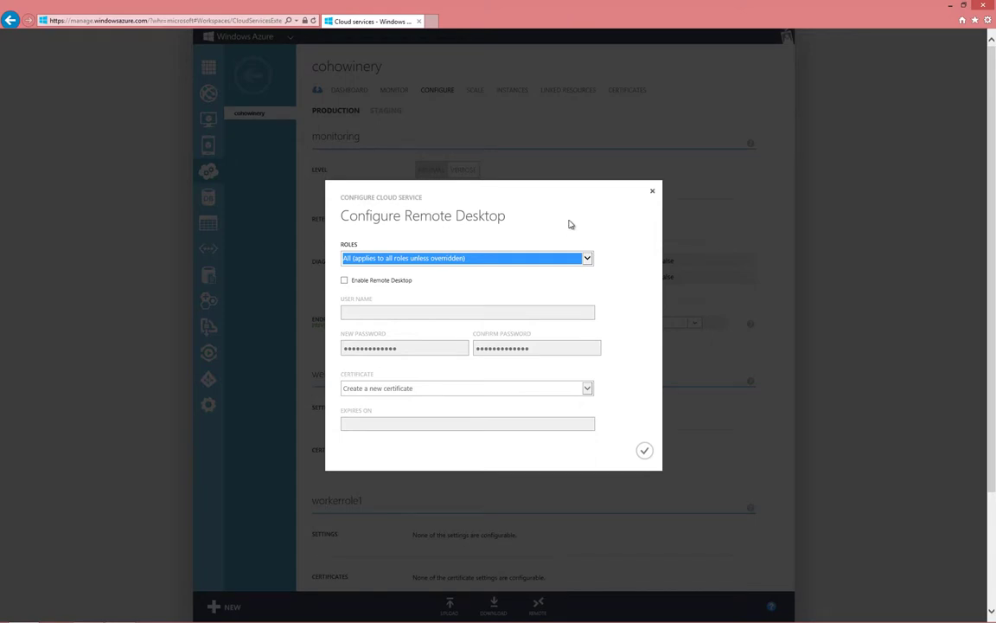
pyautogui.click(587, 258)
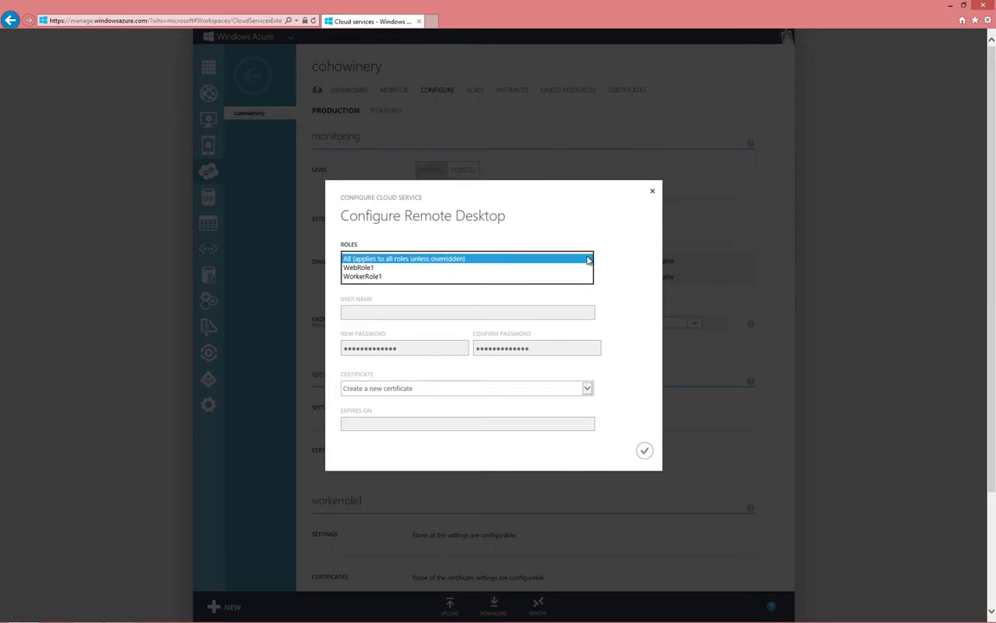
pyautogui.click(584, 223)
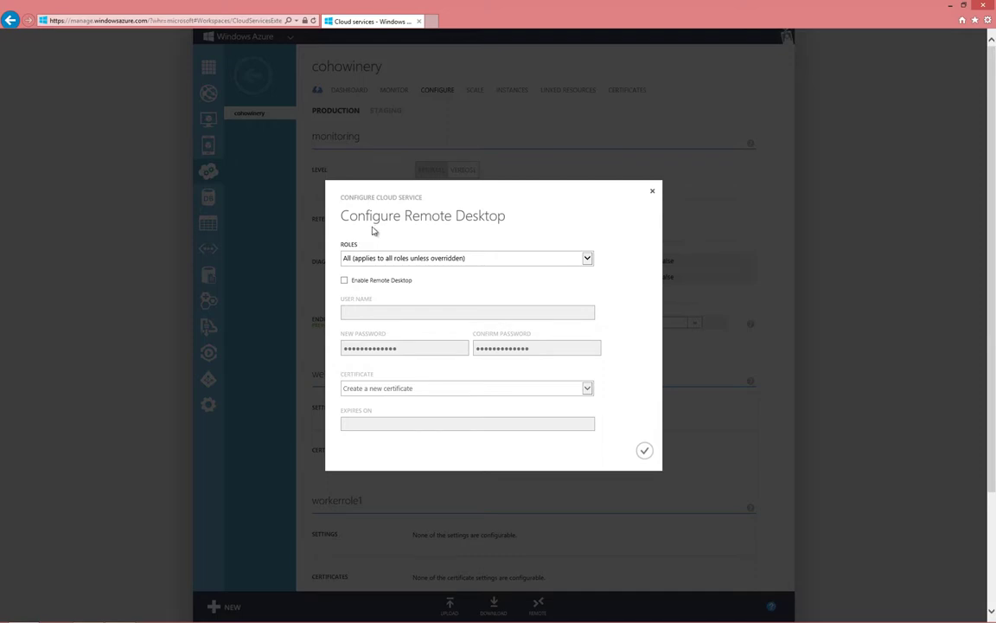
pyautogui.click(344, 281)
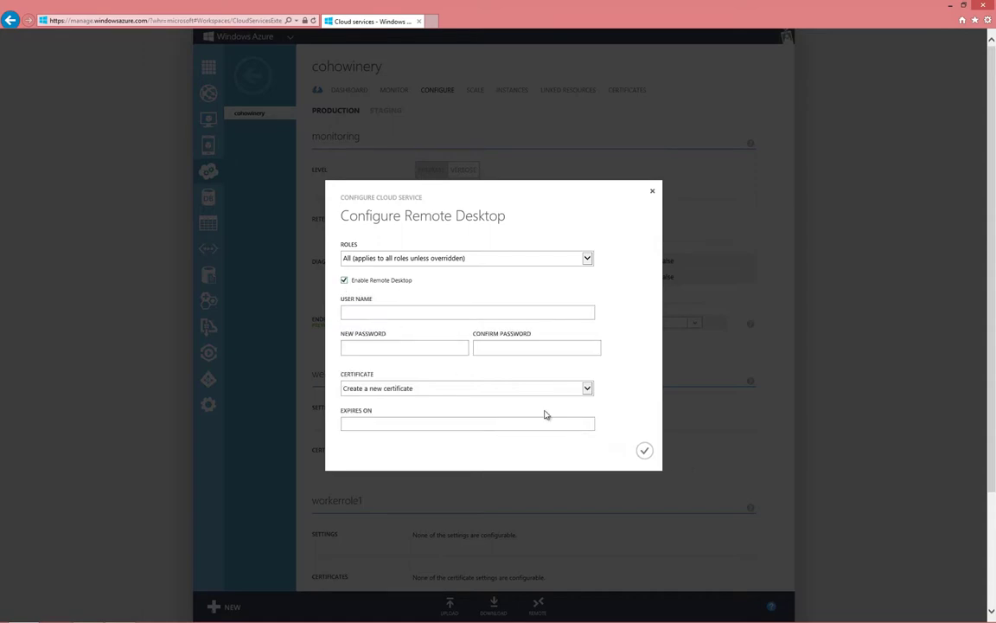
pyautogui.click(366, 313)
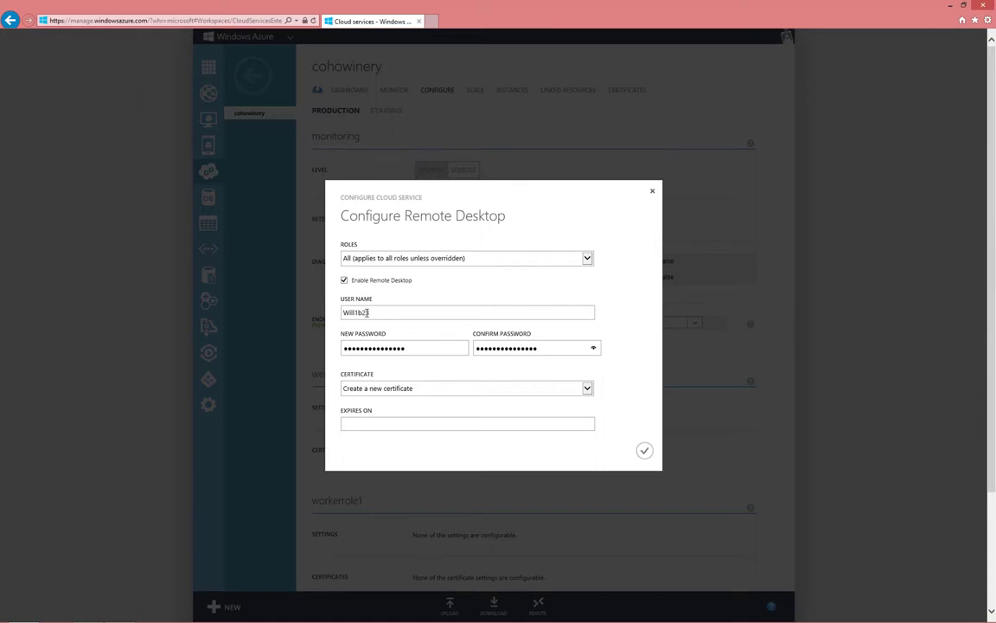
pyautogui.write('3')
# Step: Set the new certificate's expiration date to 2013-07-04 and apply the Remote Desktop configuration
pyautogui.click(379, 422)
pyautogui.click(440, 439)
pyautogui.click(440, 440)
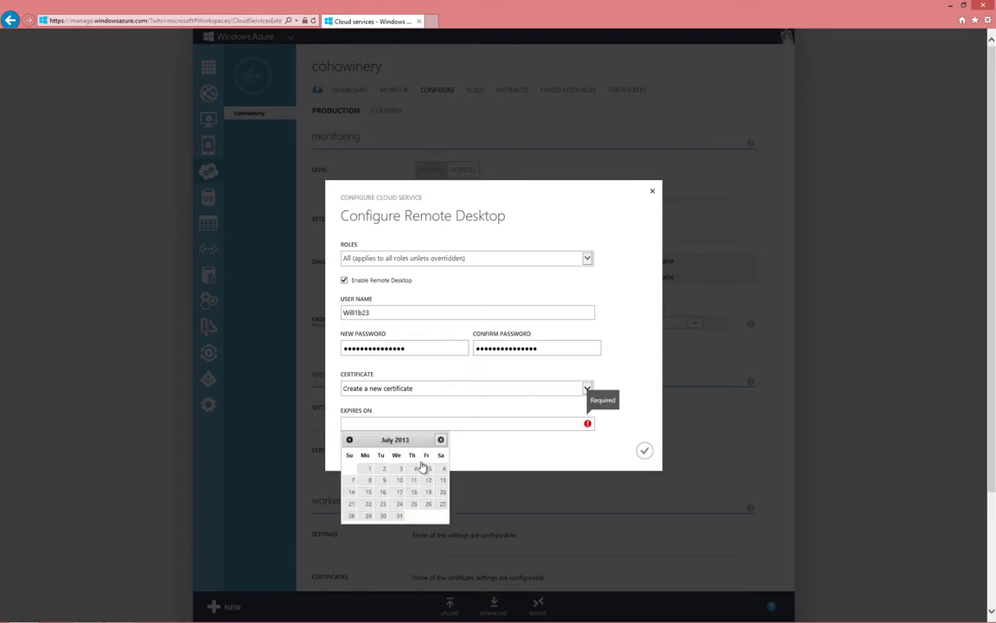
pyautogui.click(415, 468)
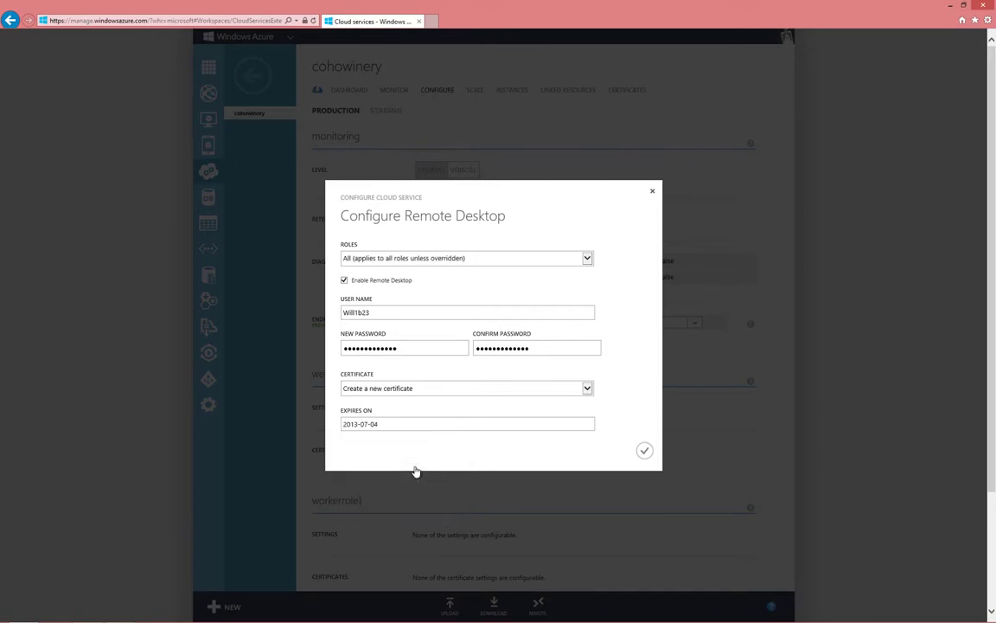
pyautogui.click(643, 452)
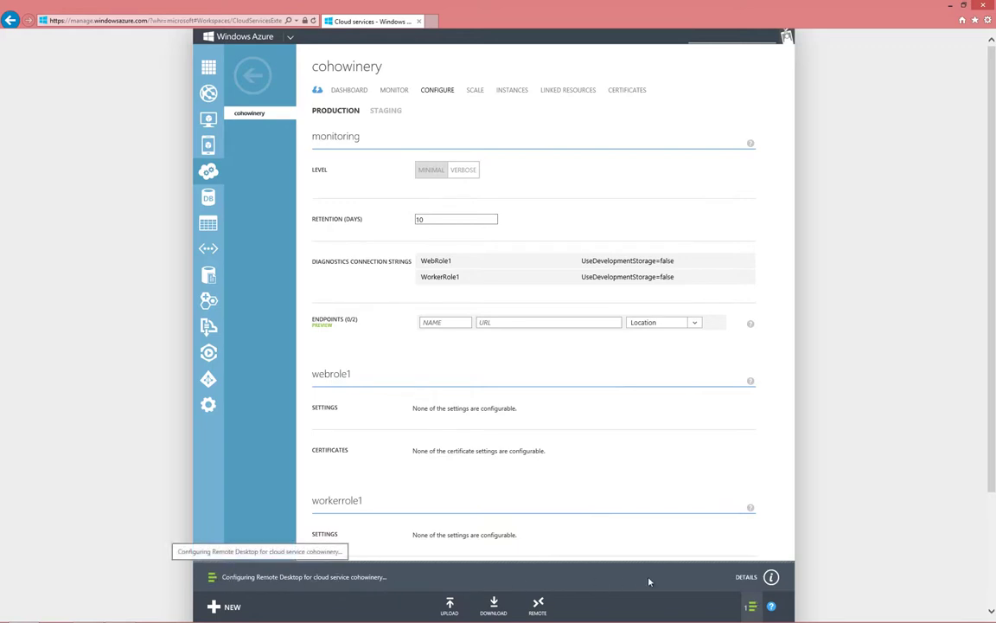
# Step: Check the progress details of the Remote Desktop configuration and the cloud service's certificates
pyautogui.click(746, 577)
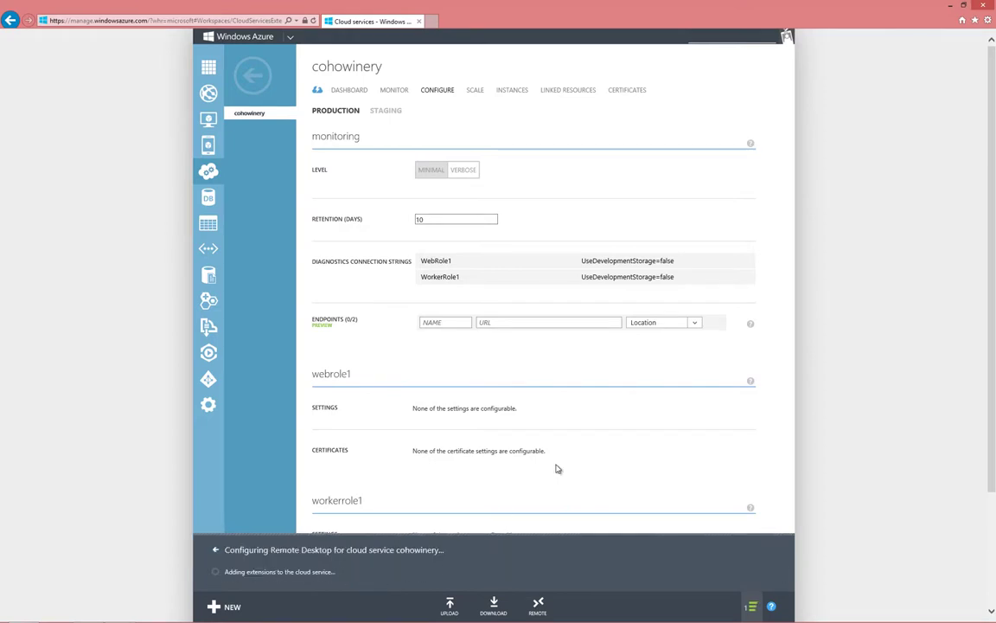
pyautogui.click(633, 96)
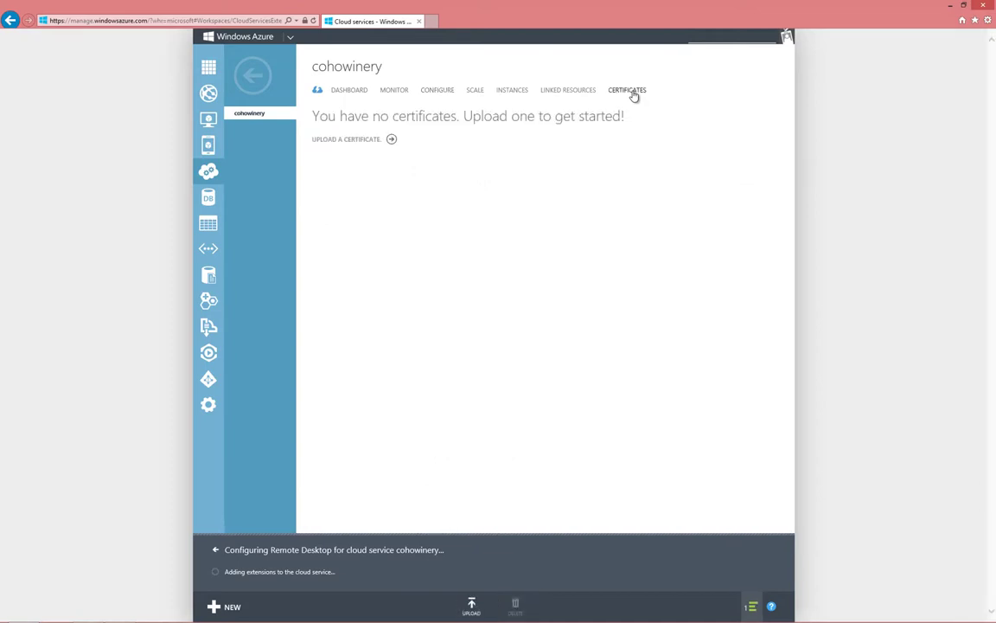
# Step: Start a Remote Desktop connection to the production instance WebRole1_IN_0, opening its connection file and accepting the unknown publisher
pyautogui.click(516, 92)
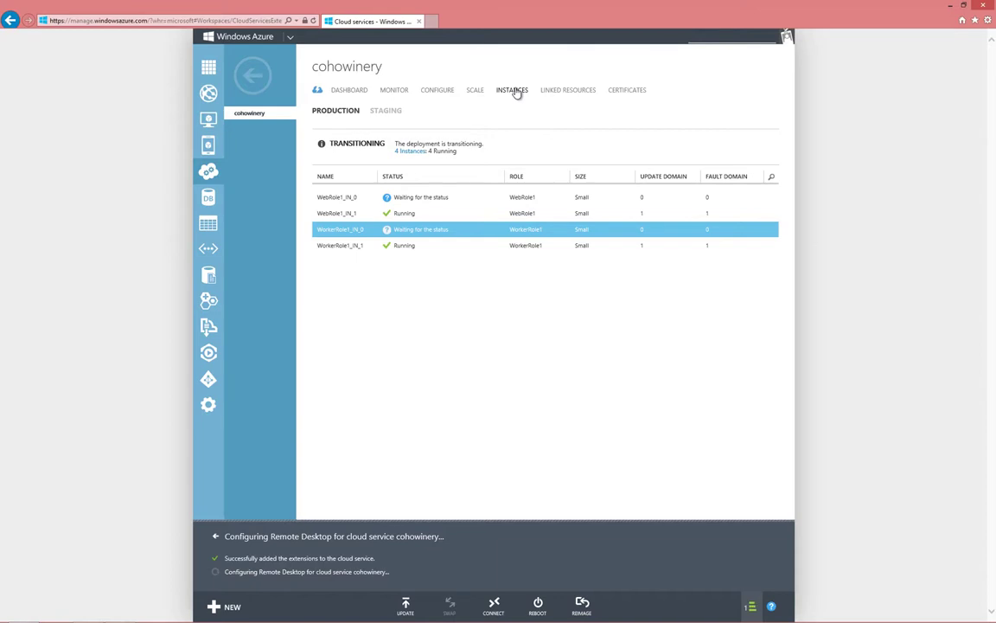
pyautogui.click(410, 196)
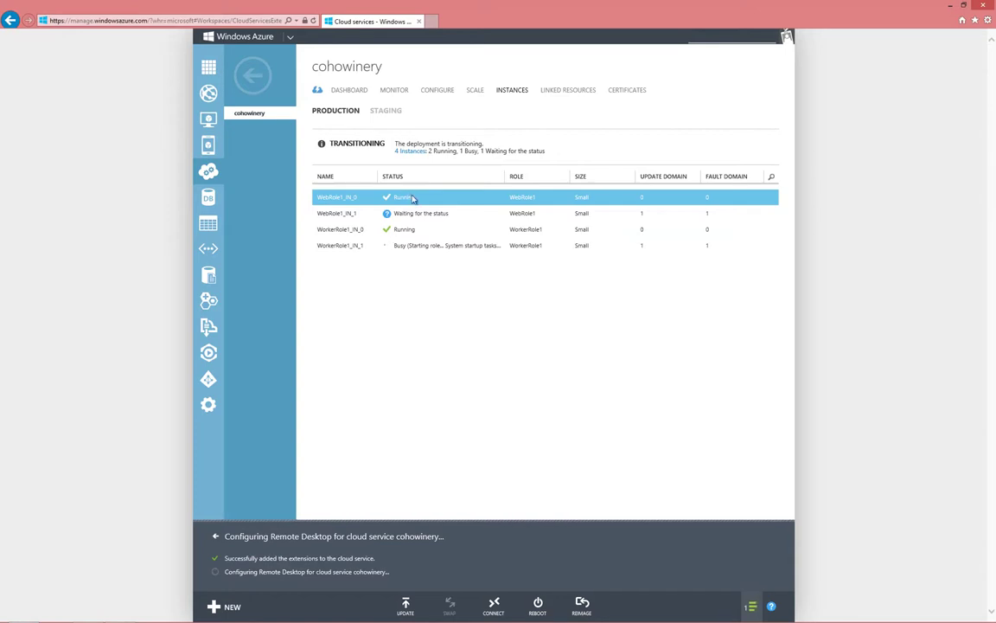
pyautogui.click(497, 601)
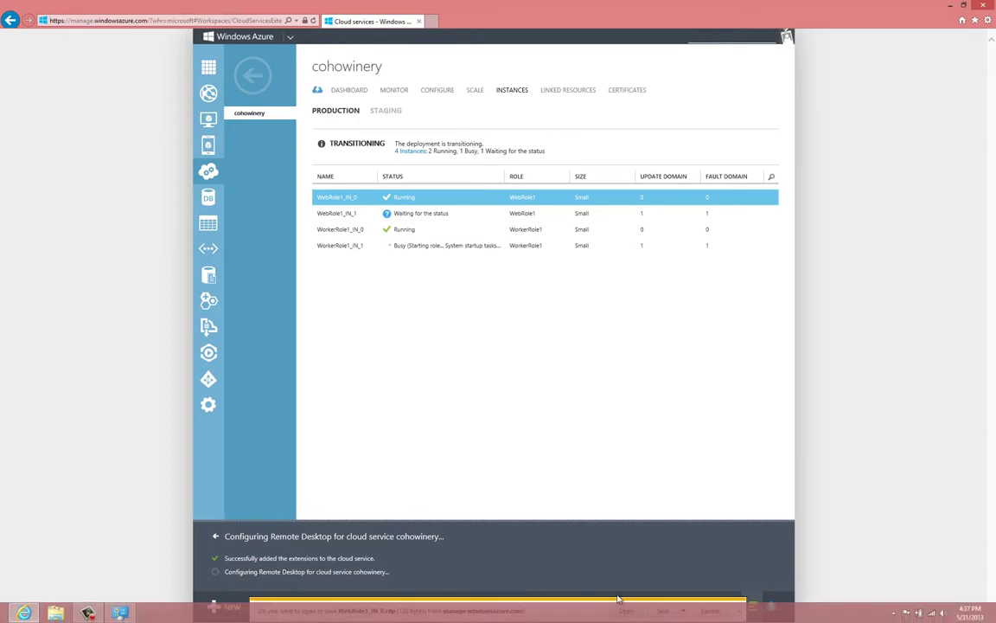
pyautogui.click(624, 609)
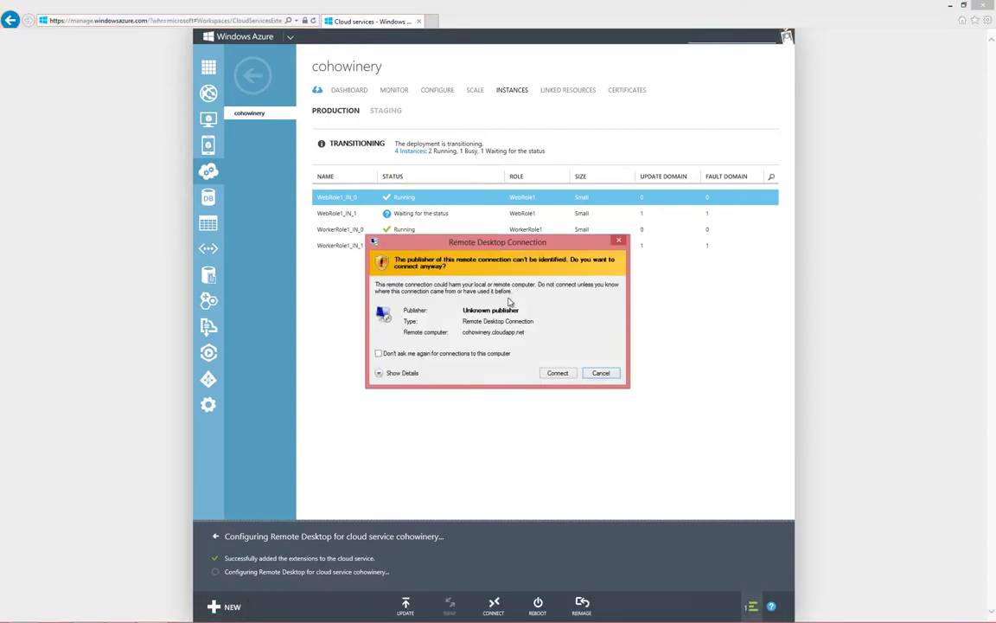
pyautogui.click(562, 374)
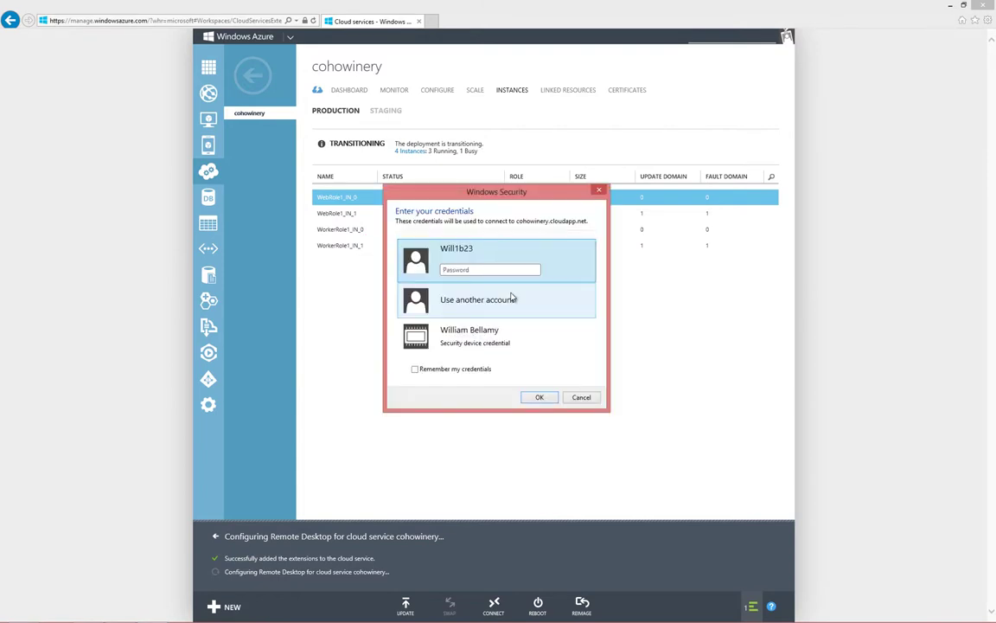
# Step: Sign in to the remote instance with the account password and connect despite the certificate errors
pyautogui.hotkey('ctrl', 'v')
pyautogui.click(539, 397)
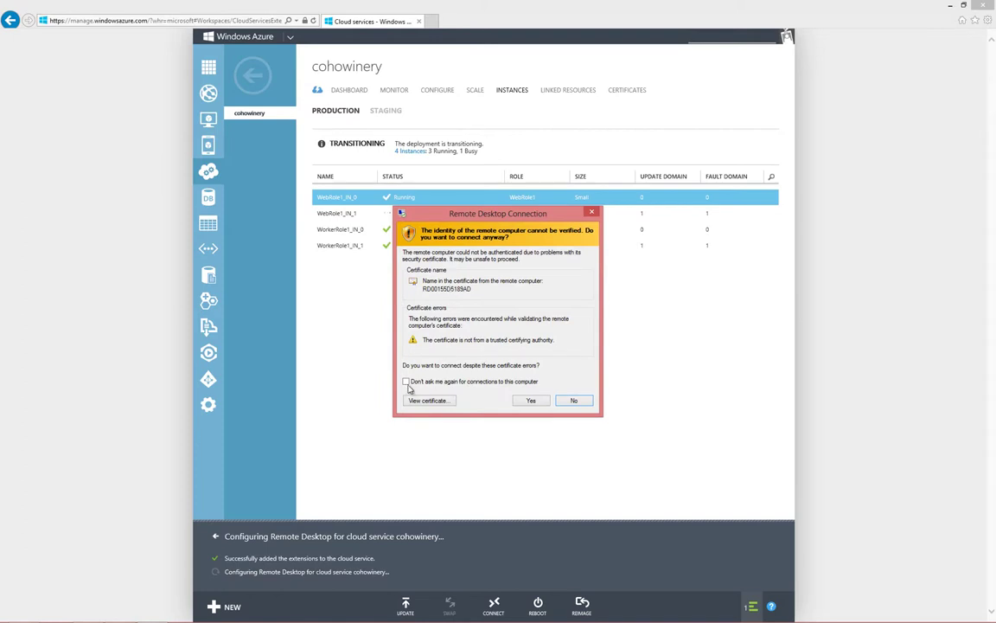
pyautogui.click(407, 384)
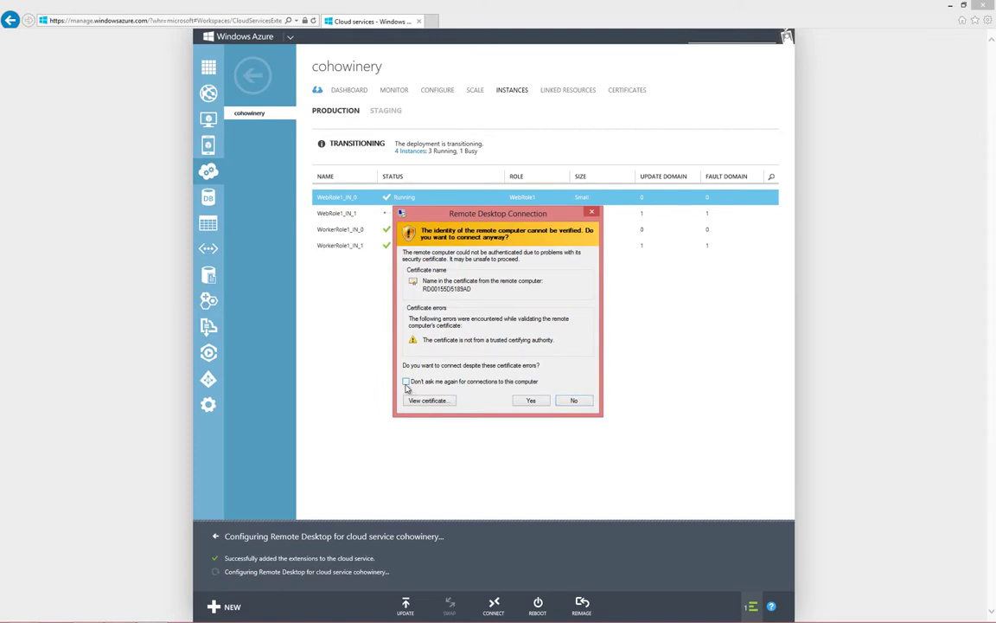
pyautogui.click(531, 400)
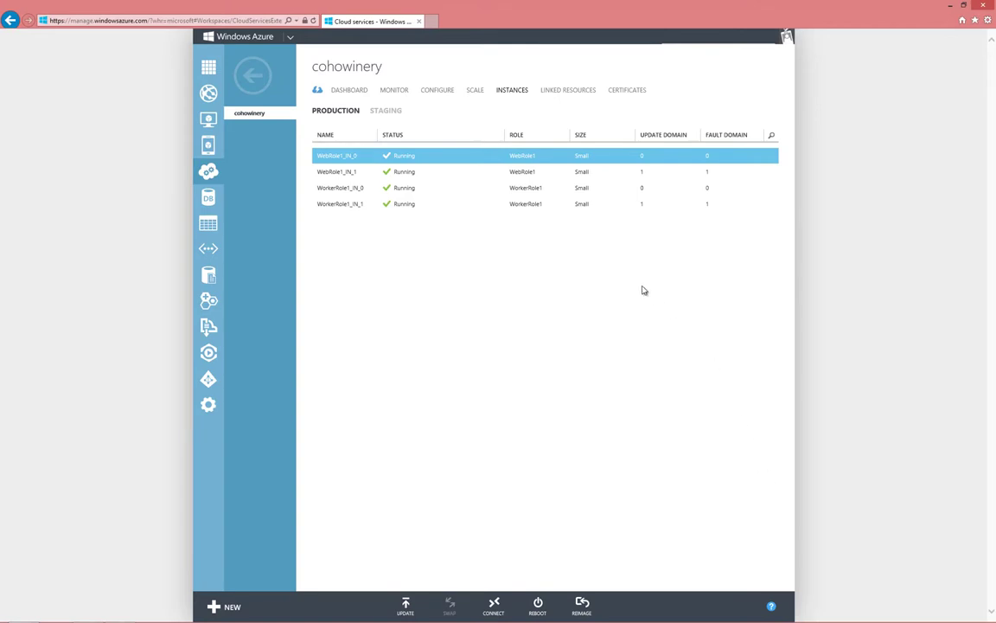
# Step: Disable Remote Desktop for all roles of the cloud service and check the status of its production instances
pyautogui.click(435, 91)
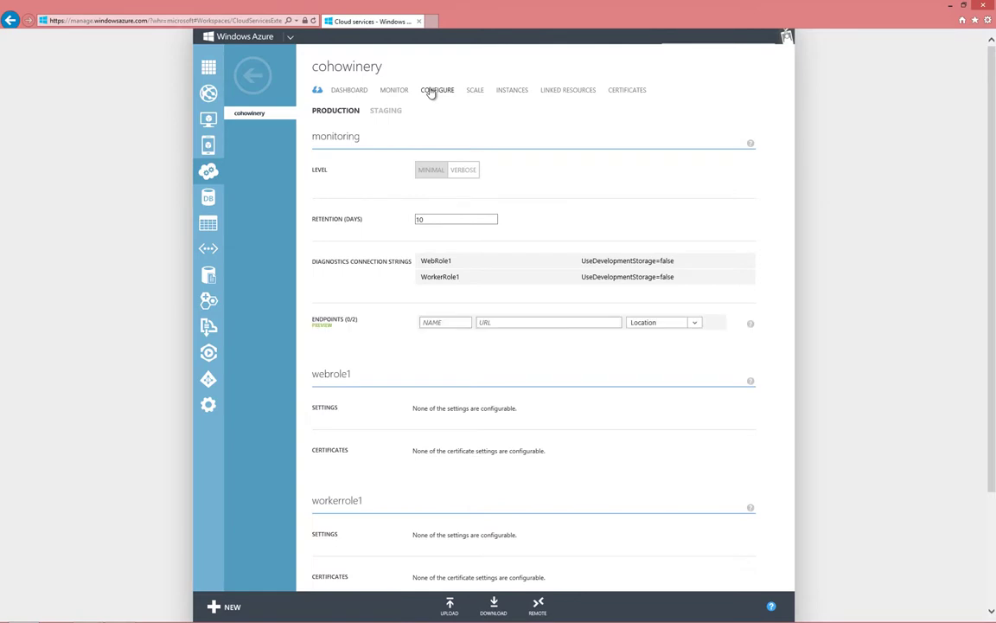
pyautogui.click(537, 601)
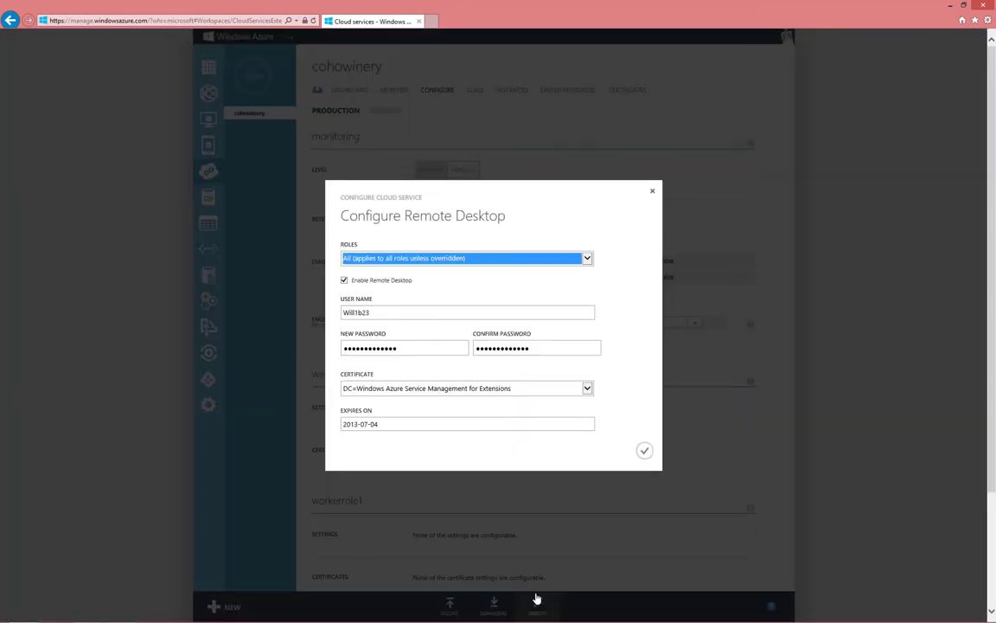
pyautogui.click(344, 281)
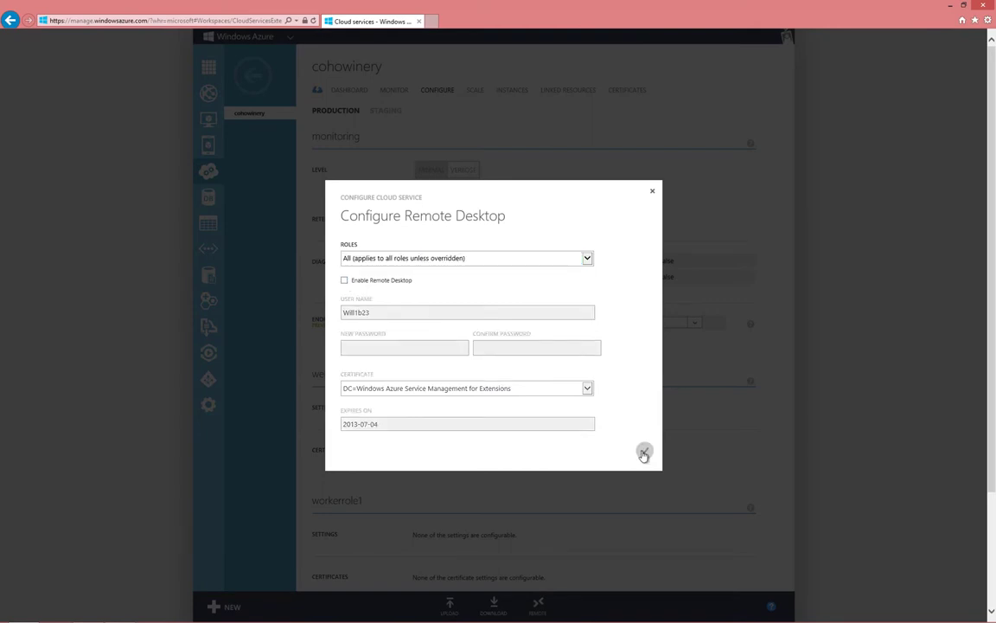
pyautogui.click(643, 453)
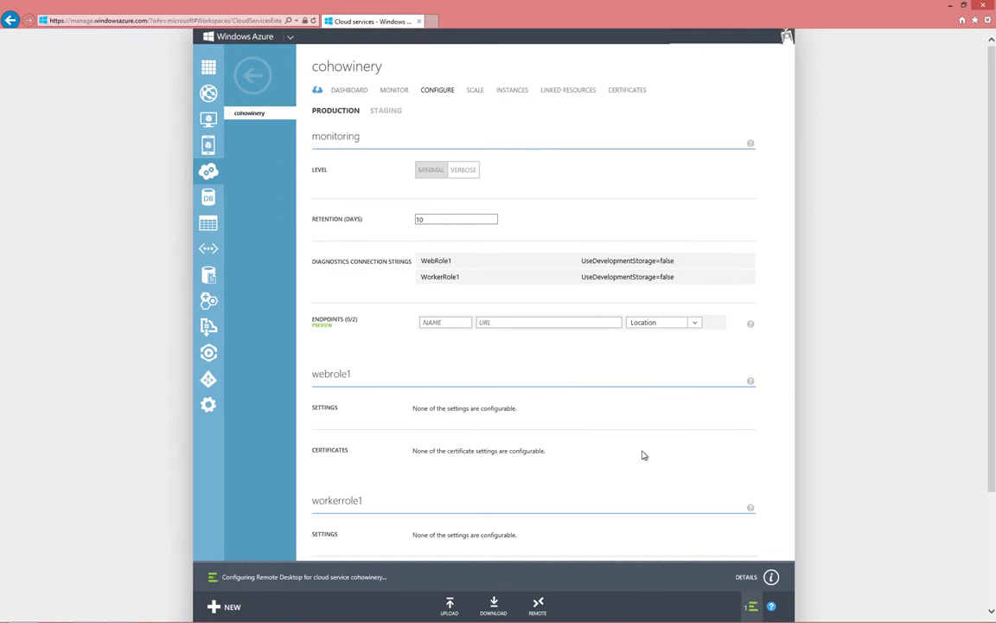
pyautogui.click(511, 91)
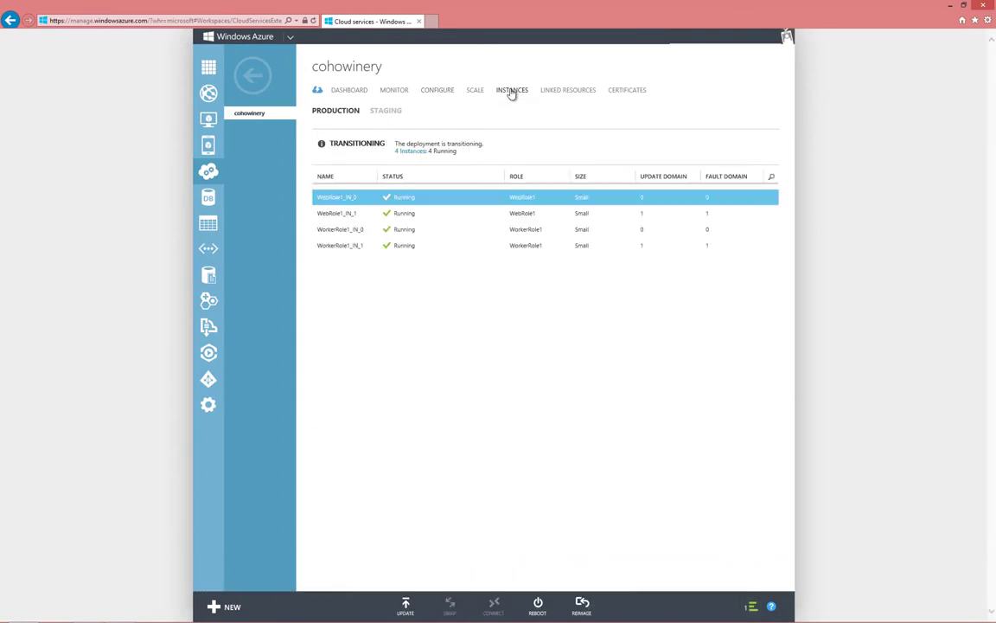